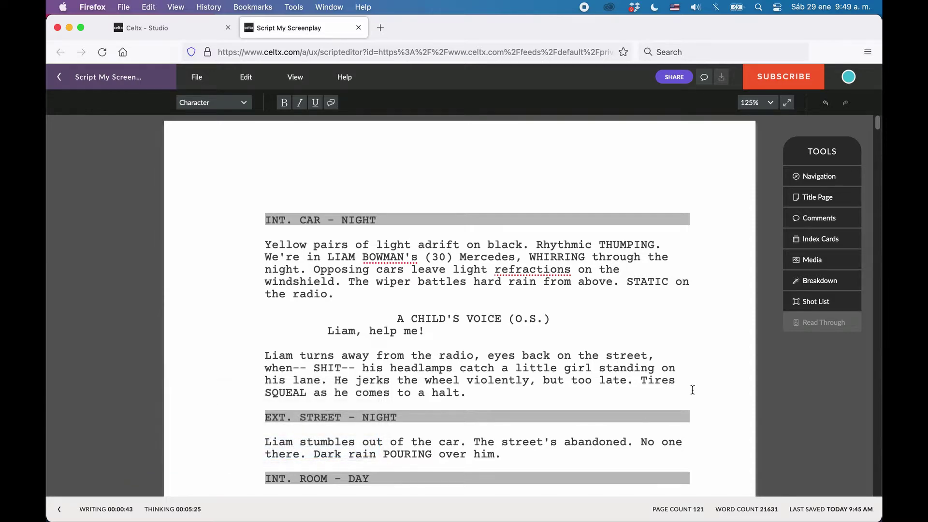
# Scroll down to the BARTENDER dialogue splitting across pages 3 and 4 with (MORE) and CONTINUED: 2.
pyautogui.scroll(-15, 692, 390)
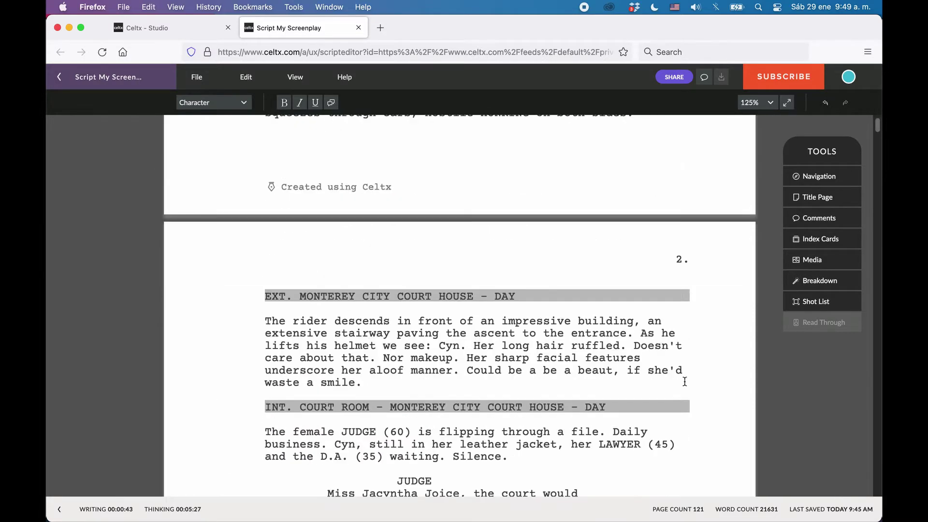
pyautogui.scroll(-10, 686, 382)
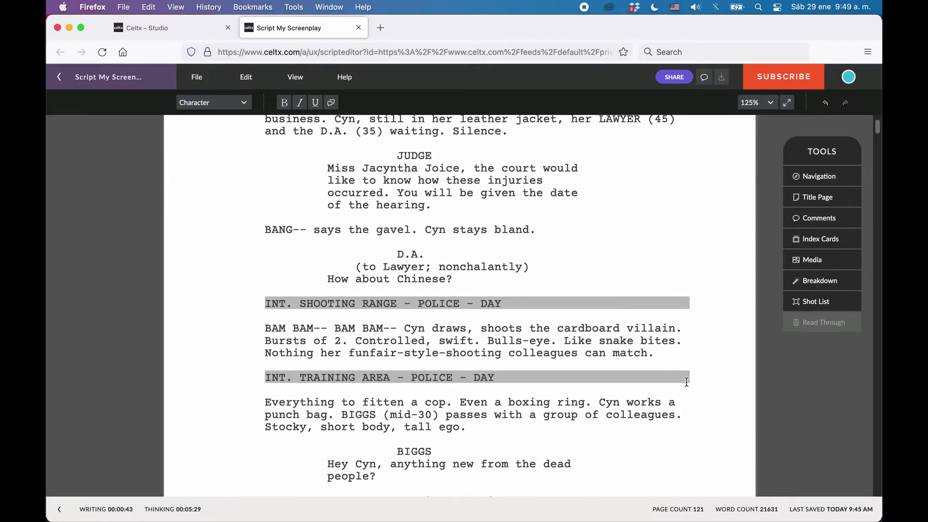
pyautogui.scroll(-5, 686, 381)
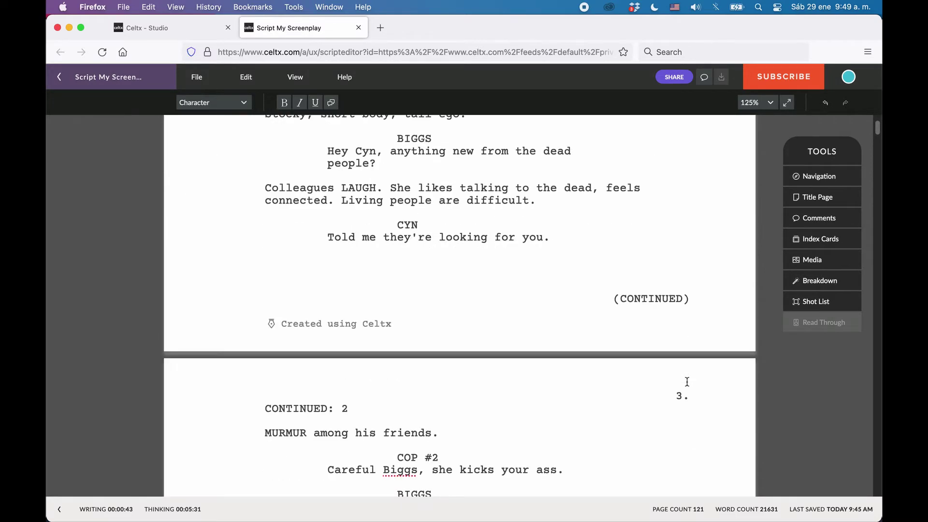
pyautogui.scroll(-6, 688, 382)
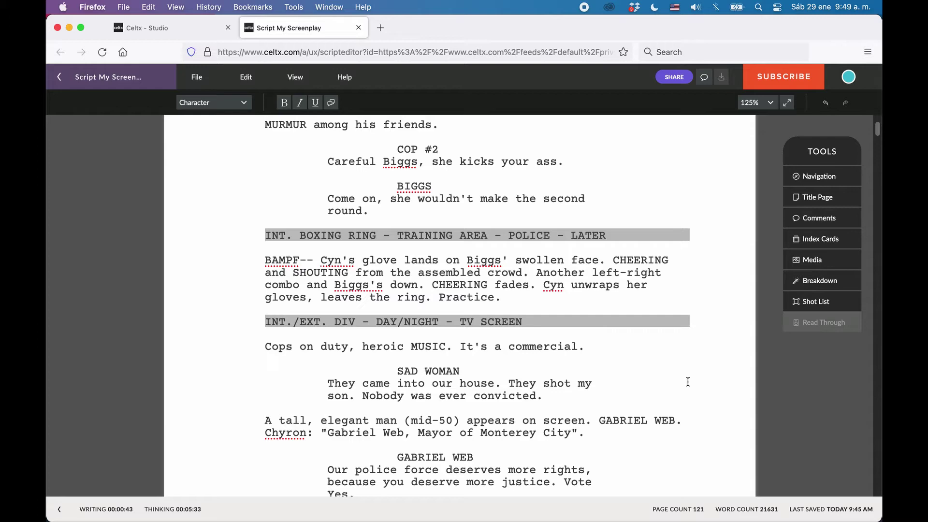
pyautogui.scroll(-5, 688, 381)
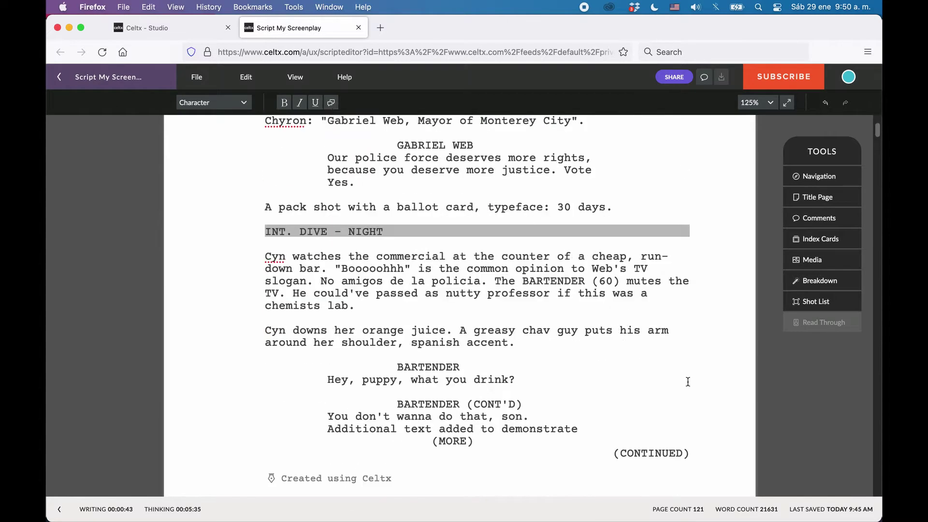
pyautogui.scroll(-4, 688, 382)
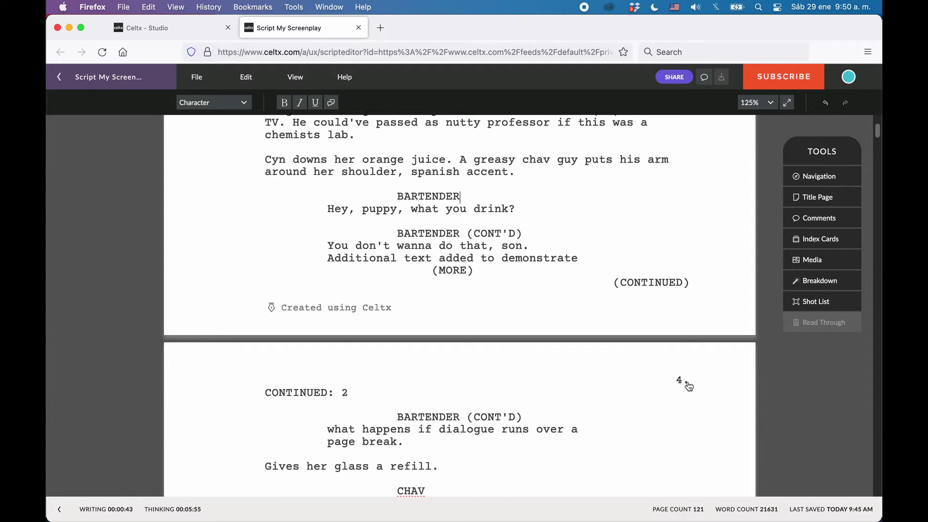
pyautogui.moveTo(397, 195); pyautogui.dragTo(459, 233)
pyautogui.click(459, 233)
pyautogui.click(397, 232)
pyautogui.moveTo(397, 232); pyautogui.dragTo(448, 427)
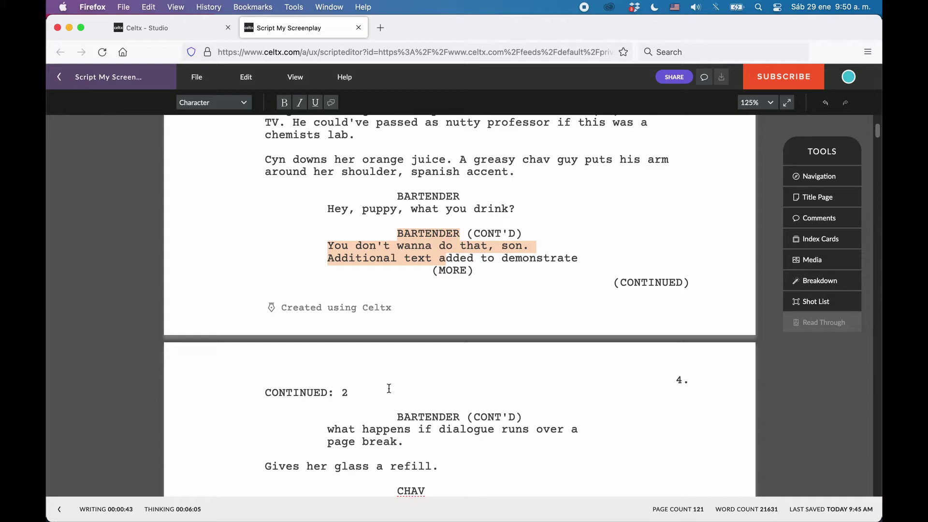
pyautogui.click(463, 260)
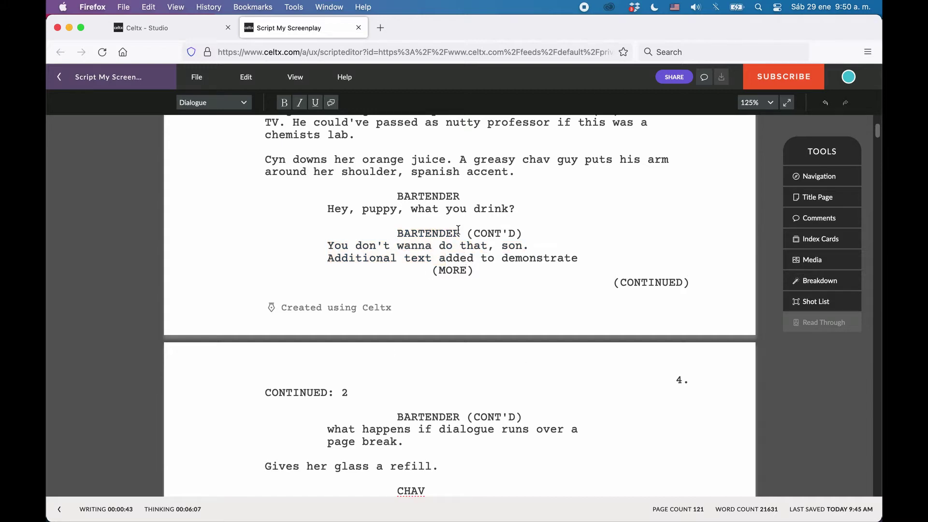
pyautogui.click(425, 194)
pyautogui.doubleClick(425, 195)
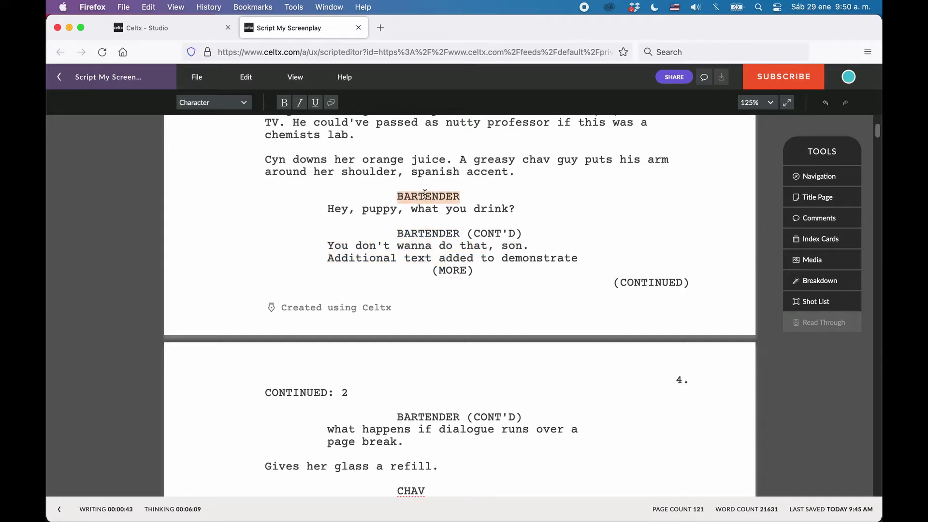
pyautogui.doubleClick(426, 234)
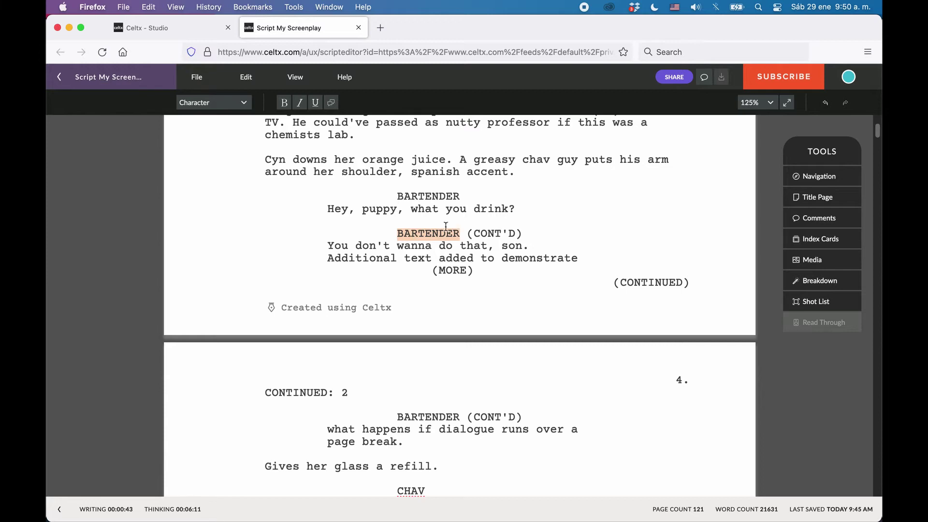
pyautogui.click(494, 233)
pyautogui.click(468, 230)
pyautogui.click(465, 270)
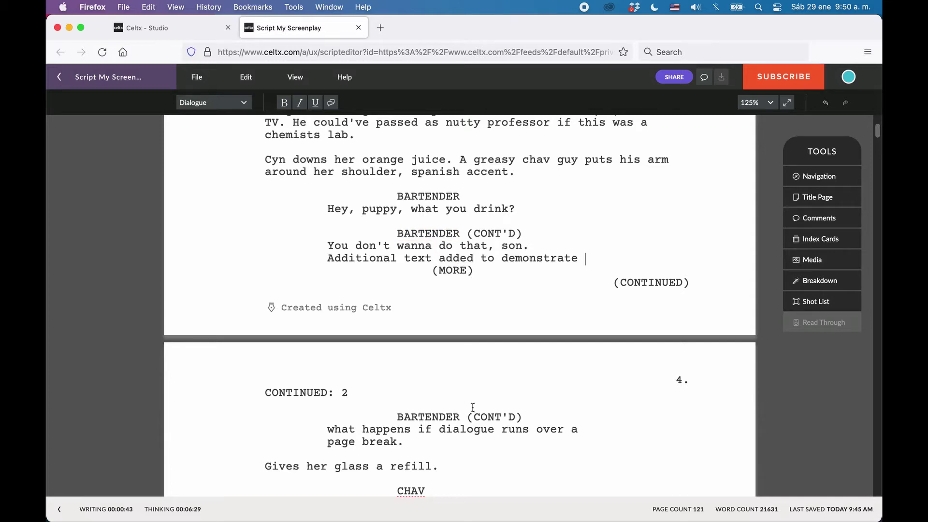
pyautogui.scroll(-5, 473, 407)
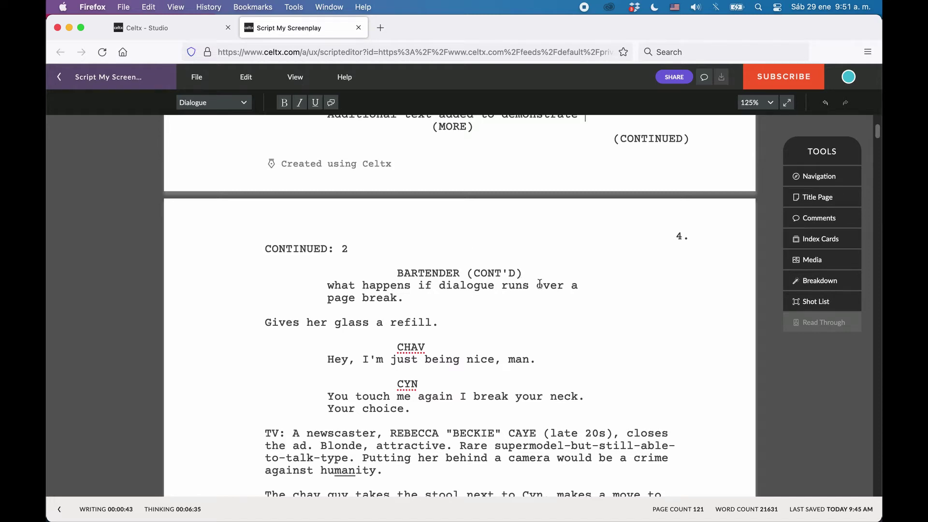
pyautogui.scroll(1, 541, 289)
pyautogui.scroll(3, 542, 289)
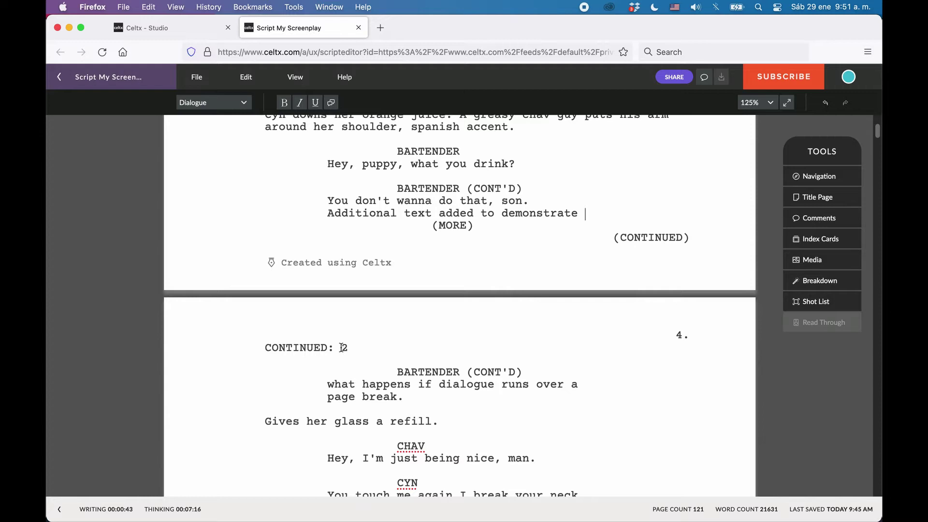
# Open Edit > Script Settings and toggle character MOREs across page breaks and within a page off and back on.
pyautogui.click(247, 78)
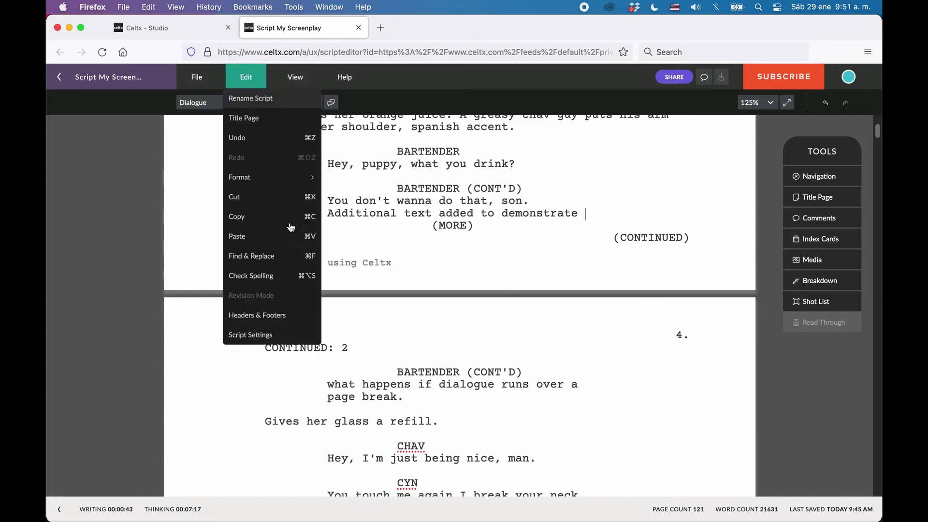
pyautogui.click(286, 335)
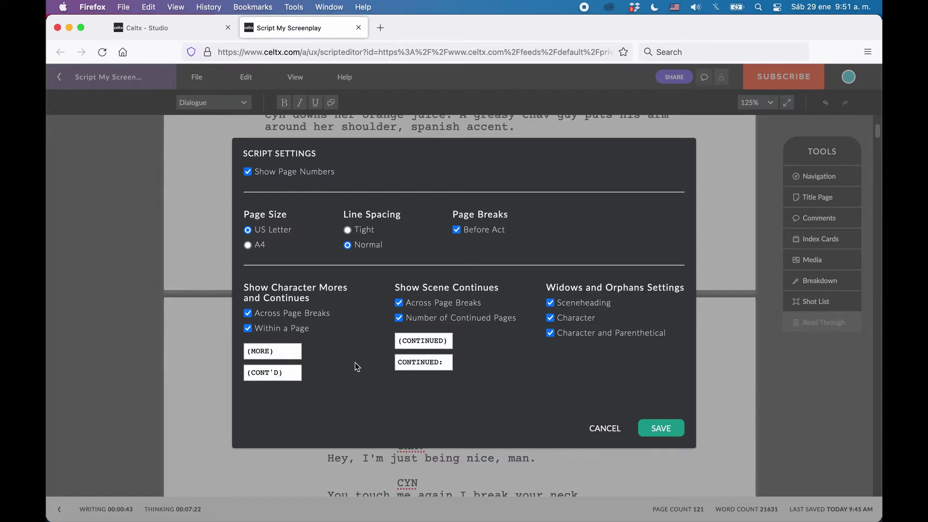
pyautogui.click(248, 319)
pyautogui.click(248, 315)
pyautogui.click(248, 330)
pyautogui.click(247, 330)
# Edit the (MORE) and (CONT'D) marker texts, removing the added dots to restore the originals.
pyautogui.moveTo(290, 352); pyautogui.dragTo(235, 350)
pyautogui.click(276, 372)
pyautogui.click(279, 349)
pyautogui.press('Left')
pyautogui.write('...')
pyautogui.press('BackSpace')
pyautogui.press('BackSpace')
pyautogui.click(275, 372)
pyautogui.moveTo(291, 372); pyautogui.dragTo(247, 371)
pyautogui.click(269, 372)
# Toggle scene continueds across page breaks, enable continued-page numbering, and restore the (CONTINUED) marker text.
pyautogui.click(399, 303)
pyautogui.click(399, 304)
pyautogui.click(399, 318)
pyautogui.click(442, 344)
pyautogui.write('...')
pyautogui.press('BackSpace')
pyautogui.press('BackSpace')
pyautogui.press('BackSpace')
pyautogui.click(446, 361)
pyautogui.click(549, 303)
pyautogui.click(551, 304)
pyautogui.click(553, 319)
pyautogui.click(553, 319)
pyautogui.click(551, 334)
pyautogui.click(552, 334)
# Choose Tight line spacing and apply the settings, reducing the script to 116 pages.
pyautogui.click(347, 230)
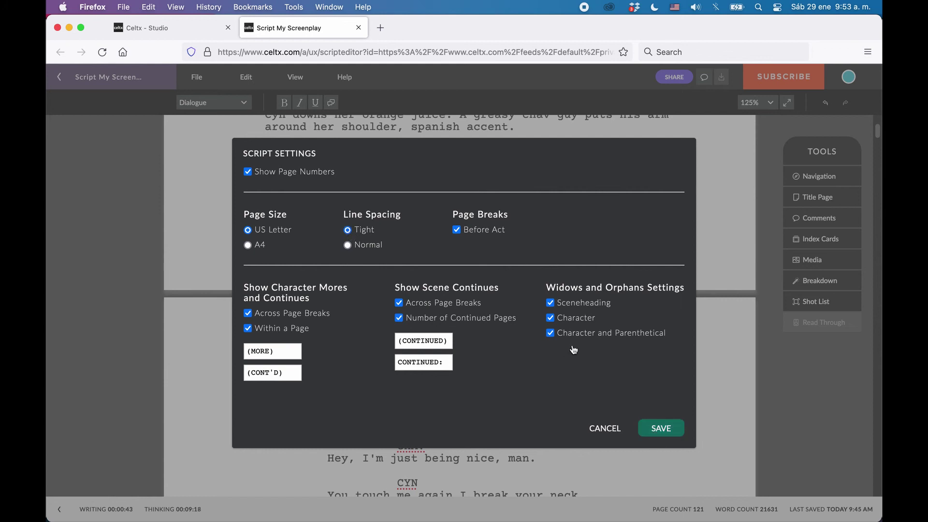
pyautogui.press('Return')
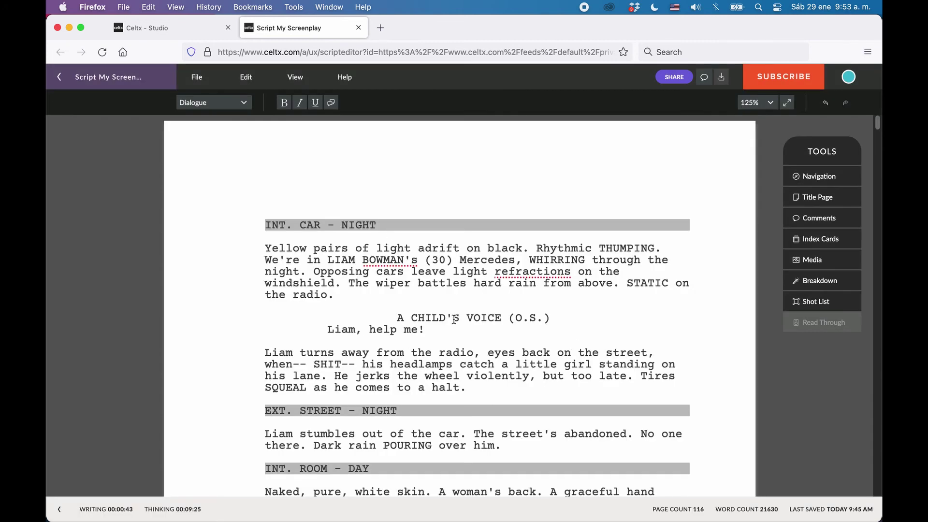
# Reopen Script Settings, choose Normal line spacing, and keep Before Act page breaks and page numbers on.
pyautogui.click(247, 78)
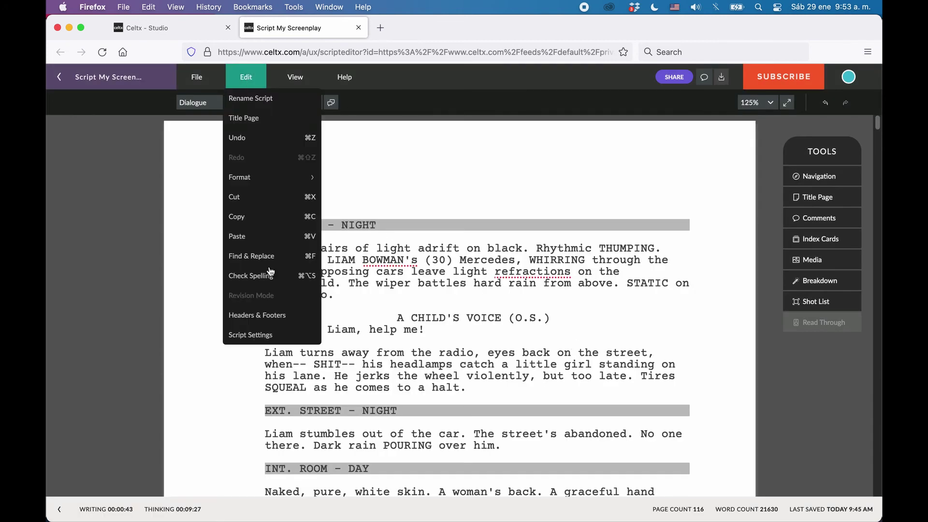
pyautogui.click(268, 334)
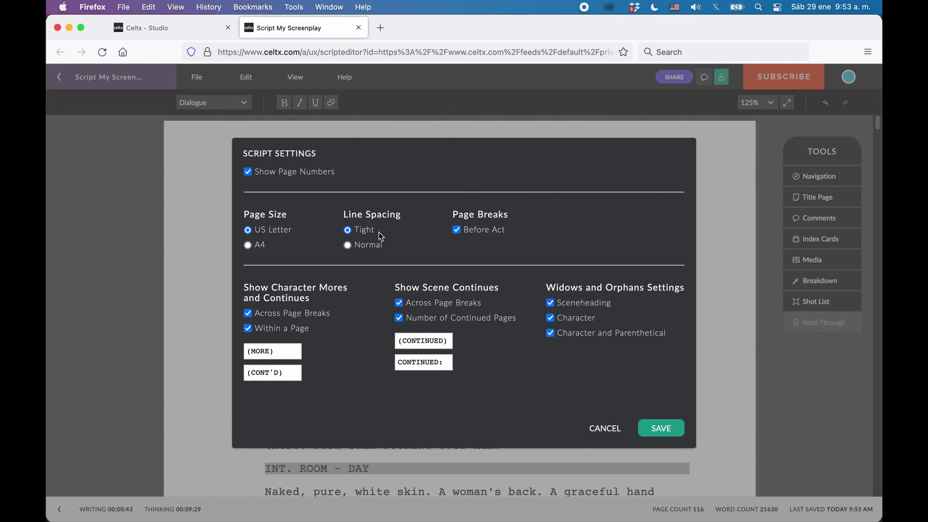
pyautogui.click(347, 244)
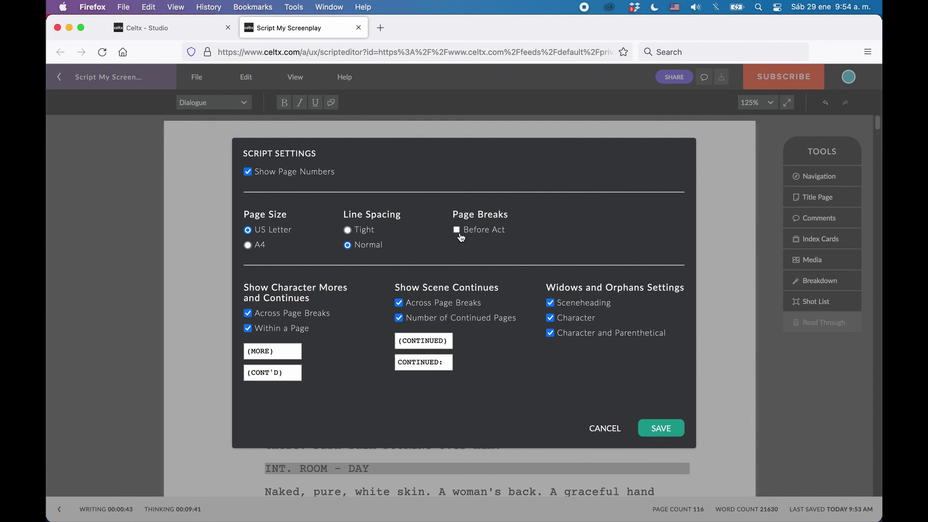
pyautogui.click(460, 234)
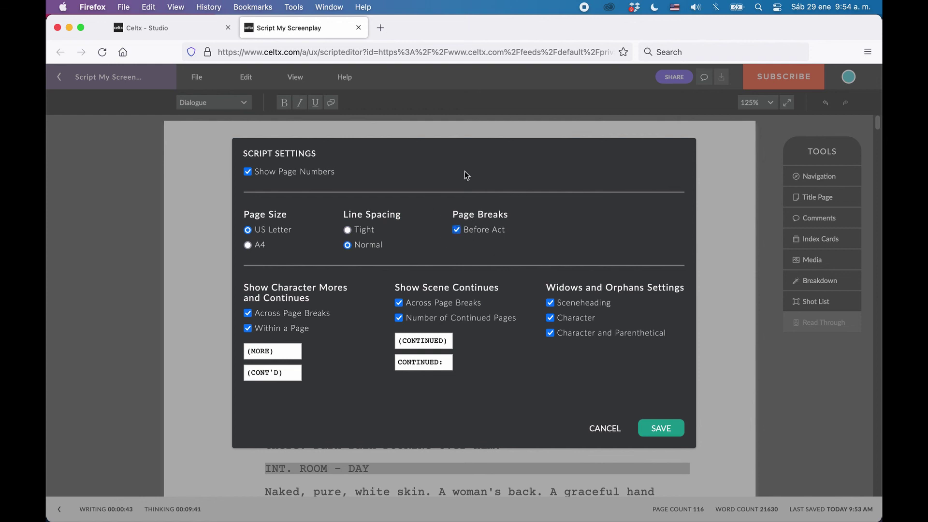
pyautogui.click(249, 173)
pyautogui.click(249, 172)
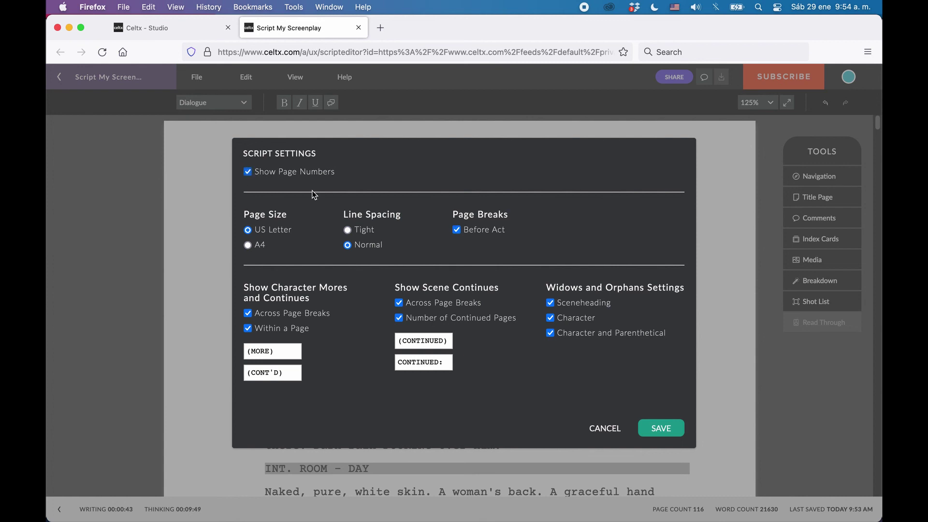